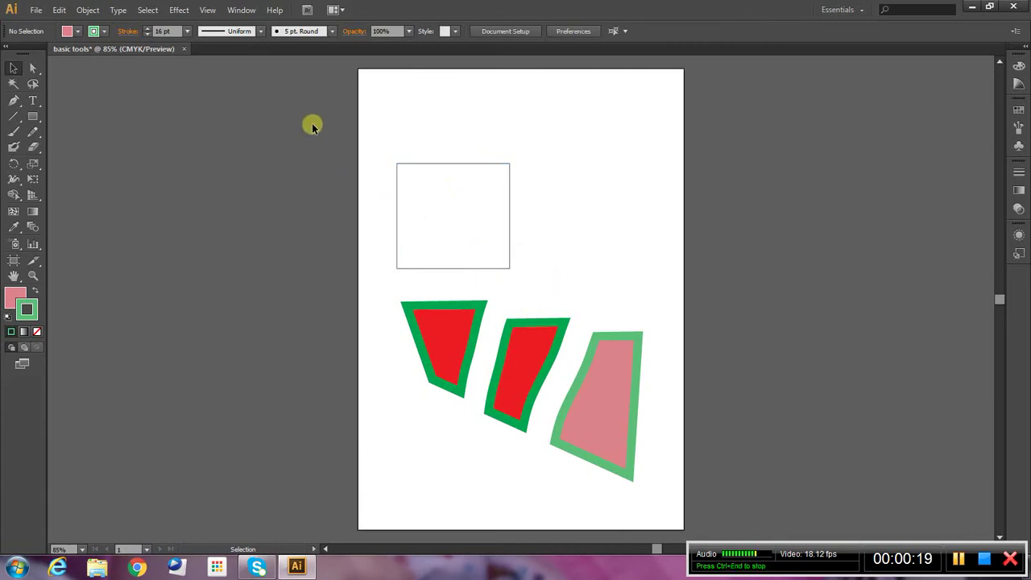
Select all four shapes and delete them, then undo to restore them.
key("ctrl+a")
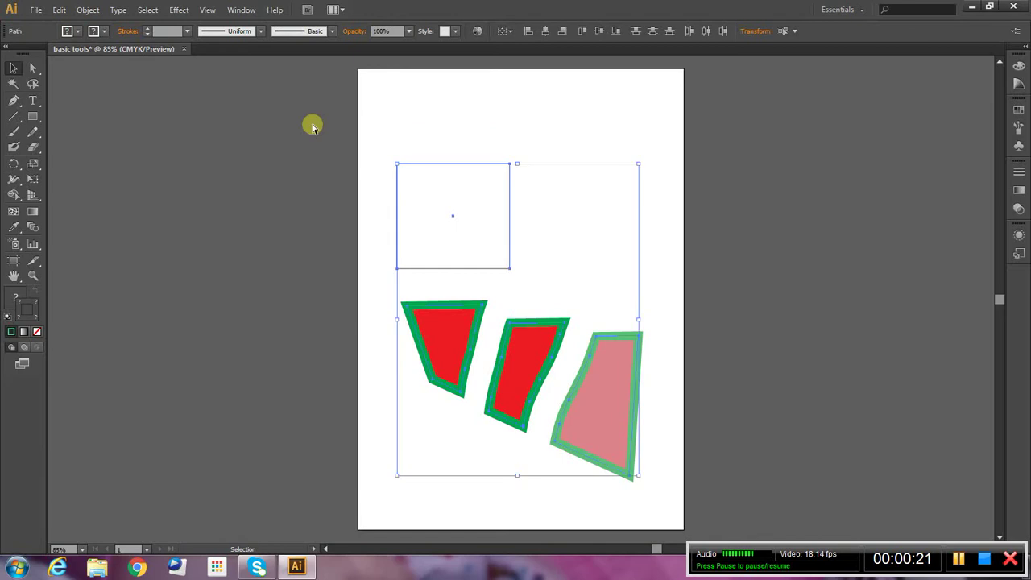
key("Delete")
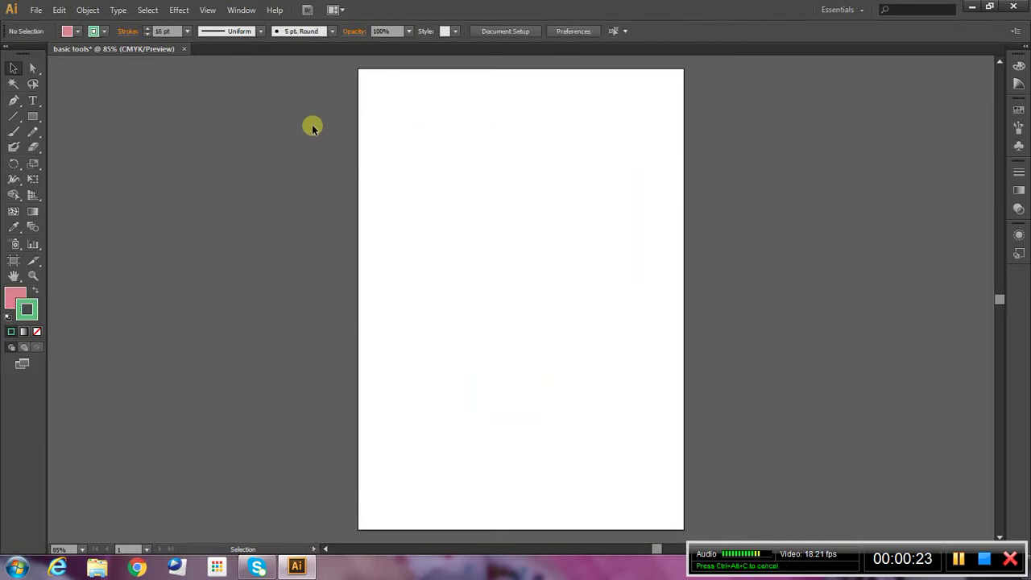
key("ctrl+z")
Marquee-select the four shapes and delete them, leaving the artboard empty.
left_click(357, 127)
left_click_drag(345, 129, 689, 500)
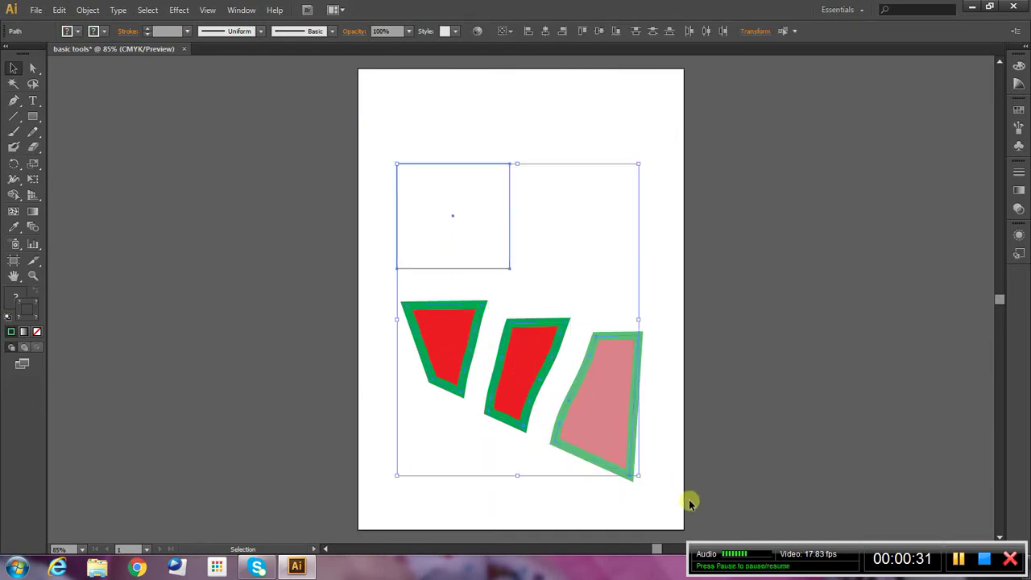
key("Delete")
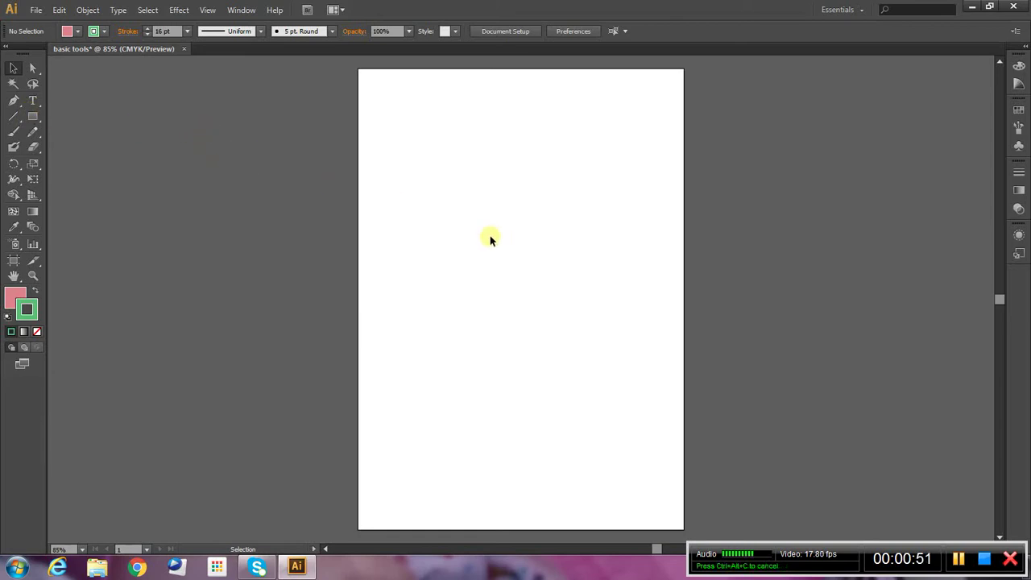
With the Ellipse tool, draw a large top circle, a smaller one below and a tiny lower-right one.
left_click(34, 118)
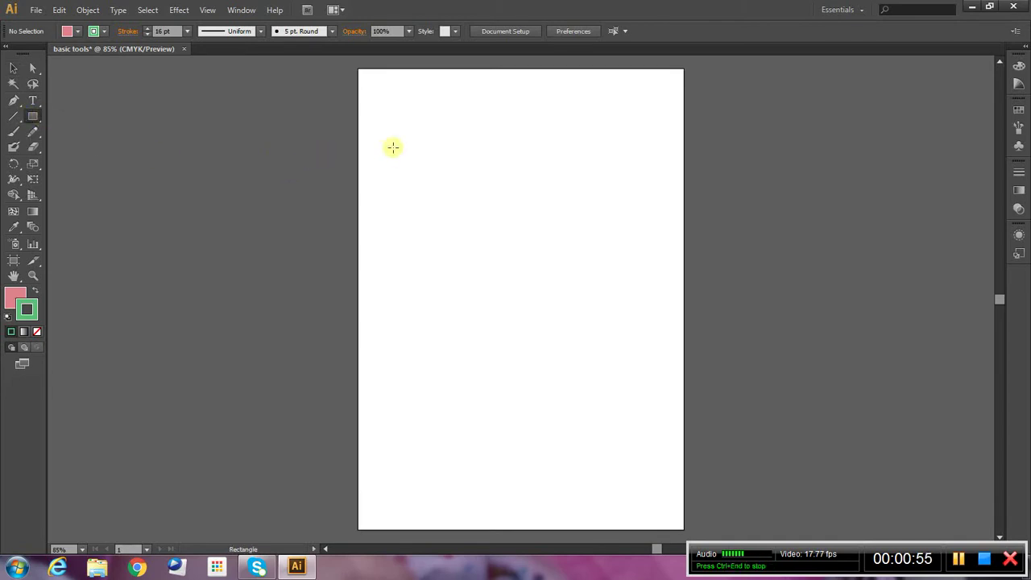
left_click(33, 118)
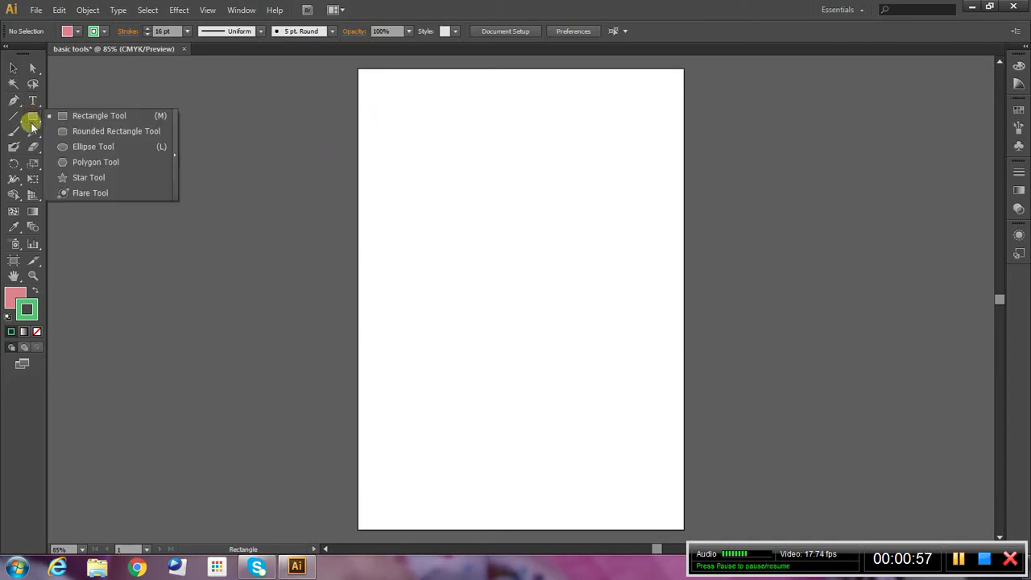
left_click(82, 149)
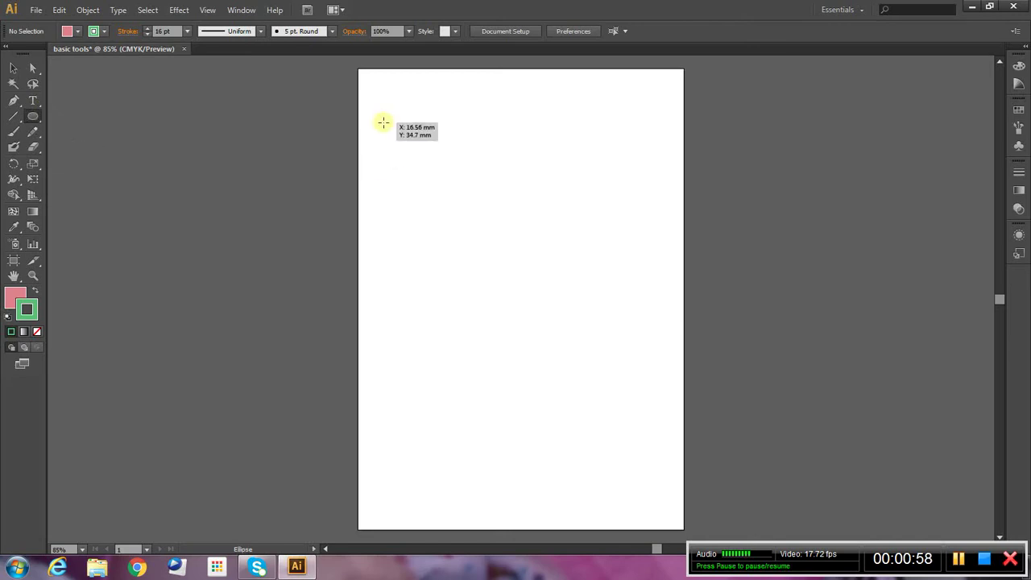
left_click_drag(378, 105, 491, 309)
left_click_drag(511, 370, 538, 412)
left_click_drag(587, 469, 607, 489)
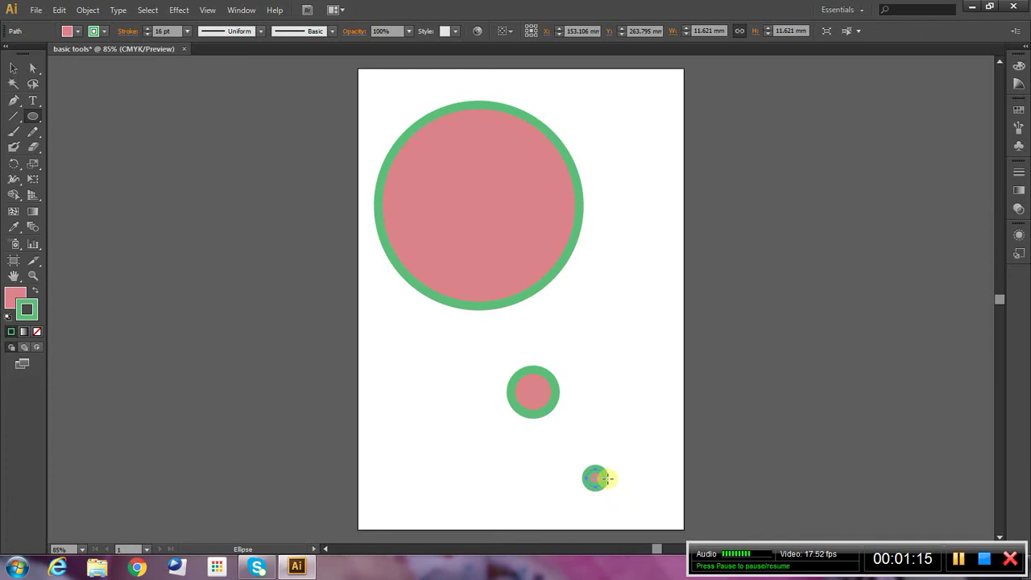
Zoom and pan onto the tiny 11.621 mm circle to inspect its 16 pt green stroke.
scroll(606, 479, "left", 3)
scroll(605, 476, "right", 2)
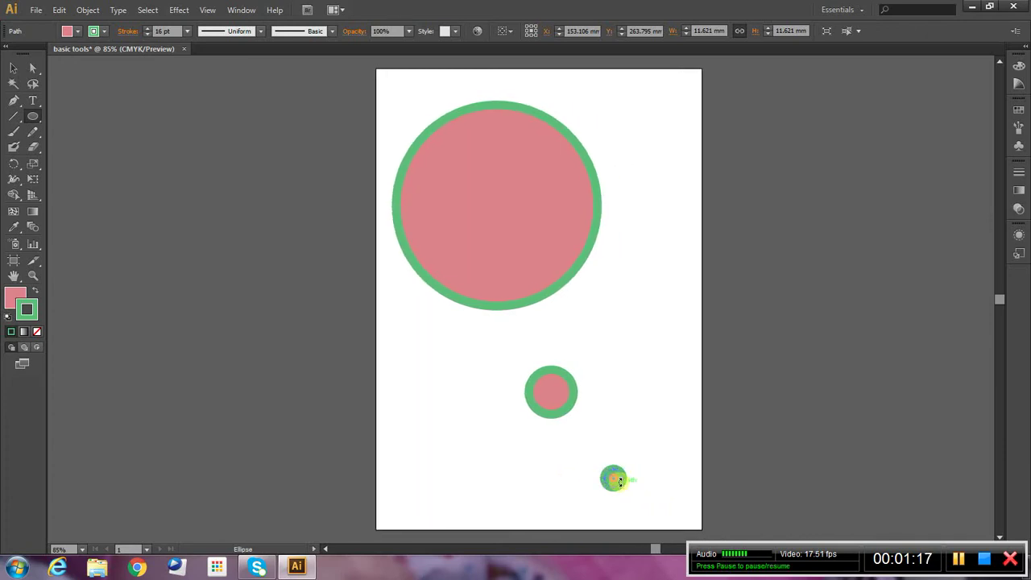
scroll(620, 481, "down", 3)
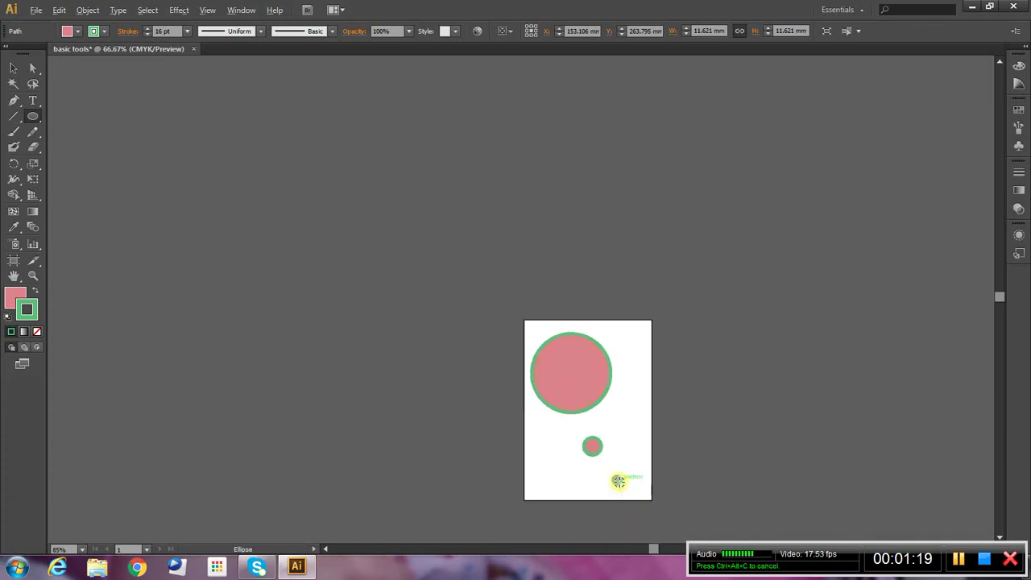
scroll(619, 482, "up", 4)
scroll(619, 481, "up", 10)
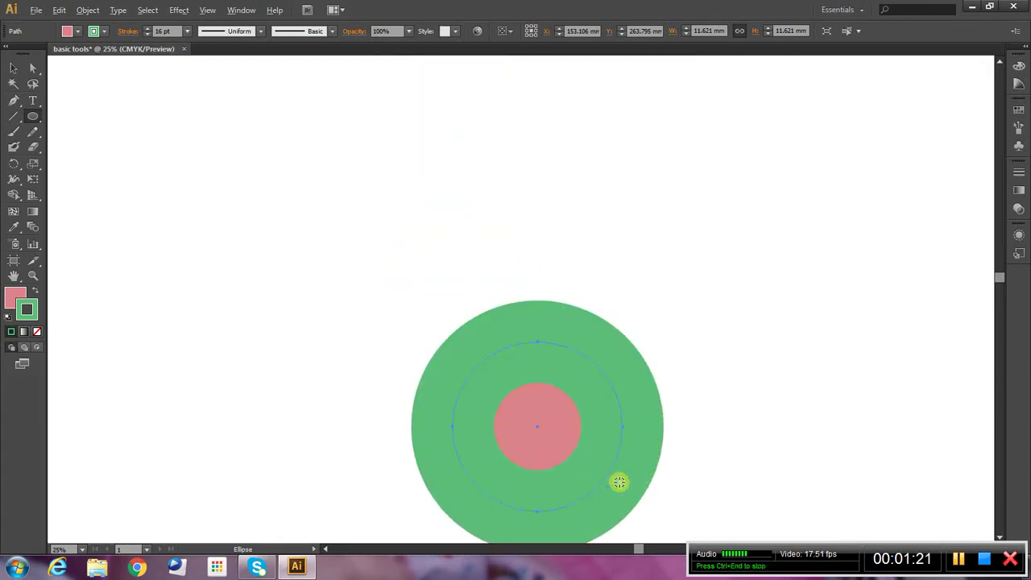
scroll(597, 471, "down", 1)
scroll(589, 466, "down", 4)
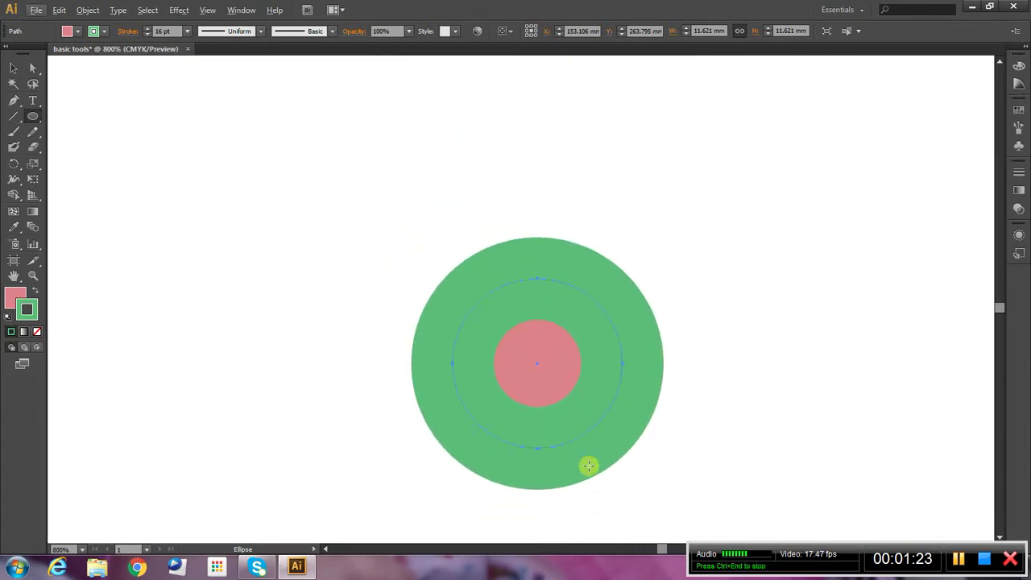
scroll(595, 463, "down", 2)
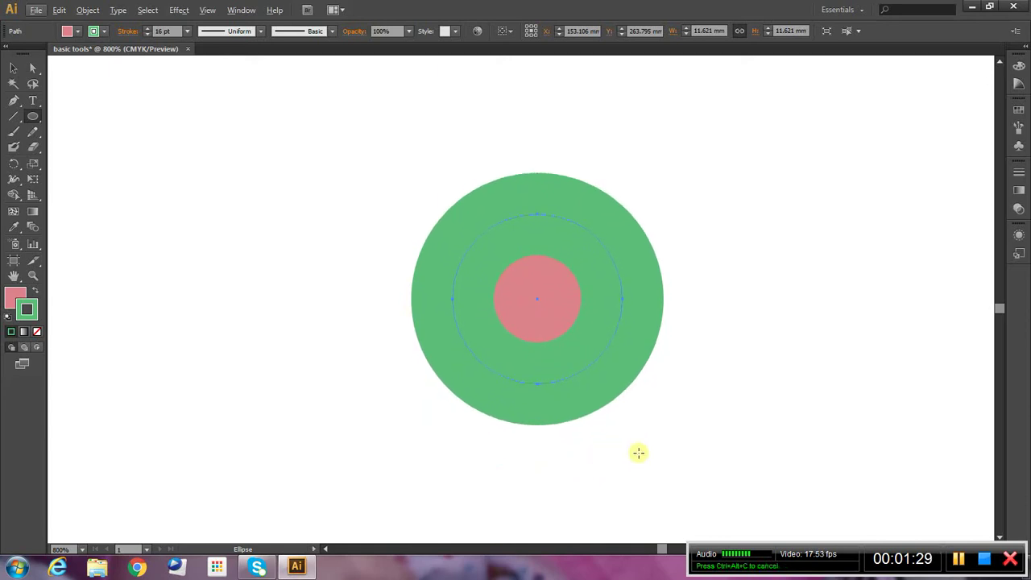
scroll(623, 380, "down", 4)
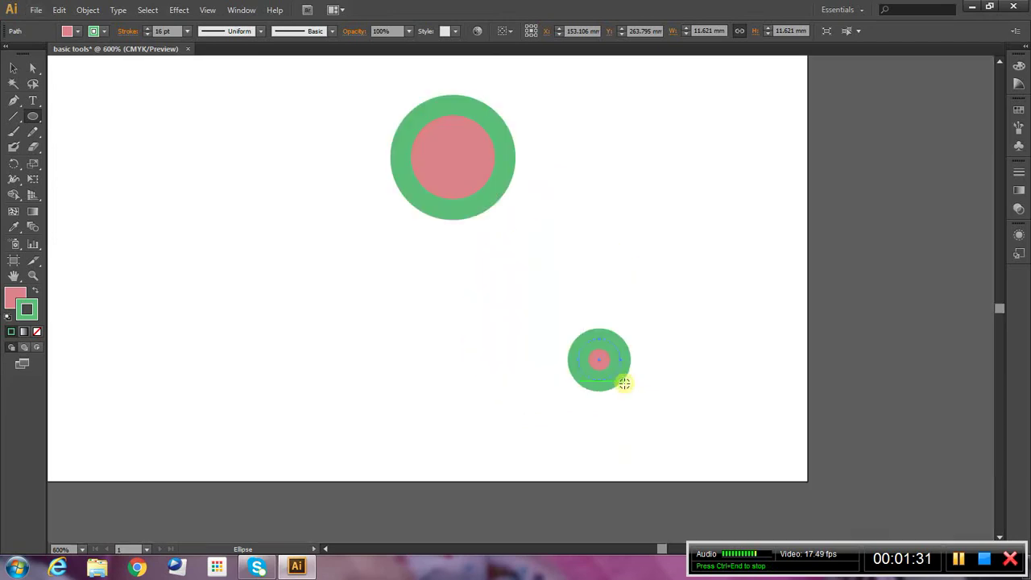
scroll(627, 386, "up", 4)
key("v")
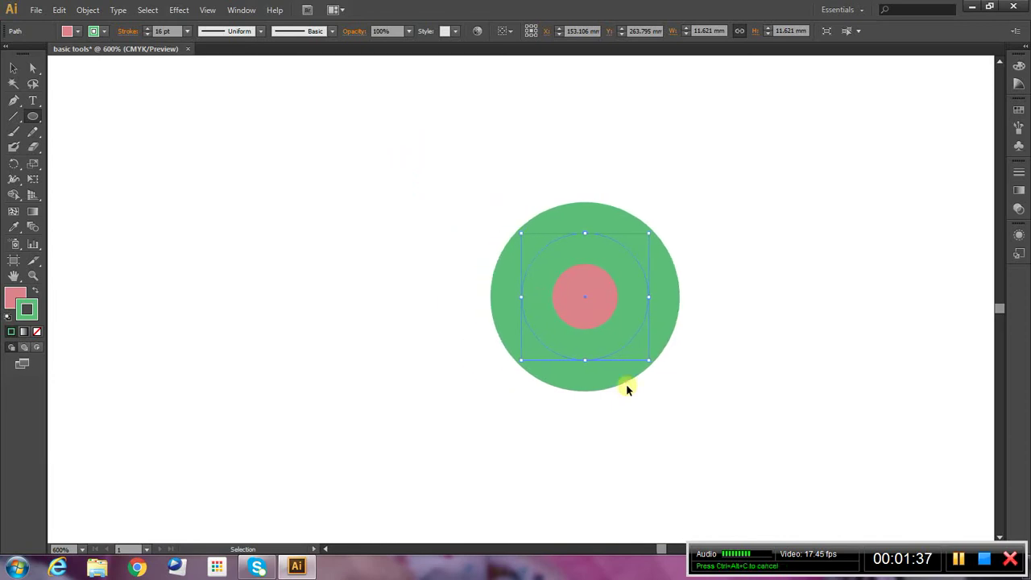
scroll(627, 390, "right", 2)
scroll(628, 404, "left", 2)
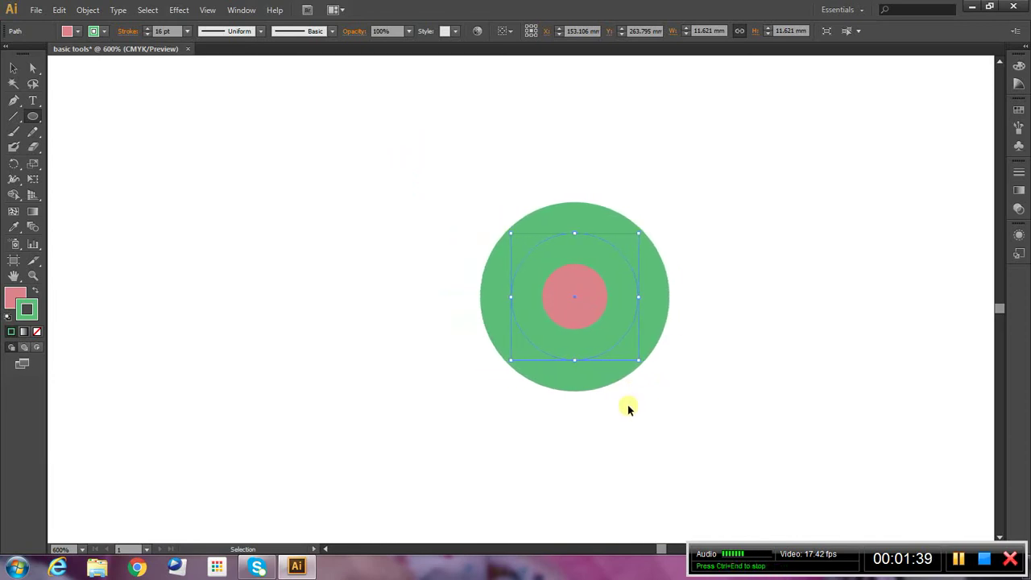
key("l")
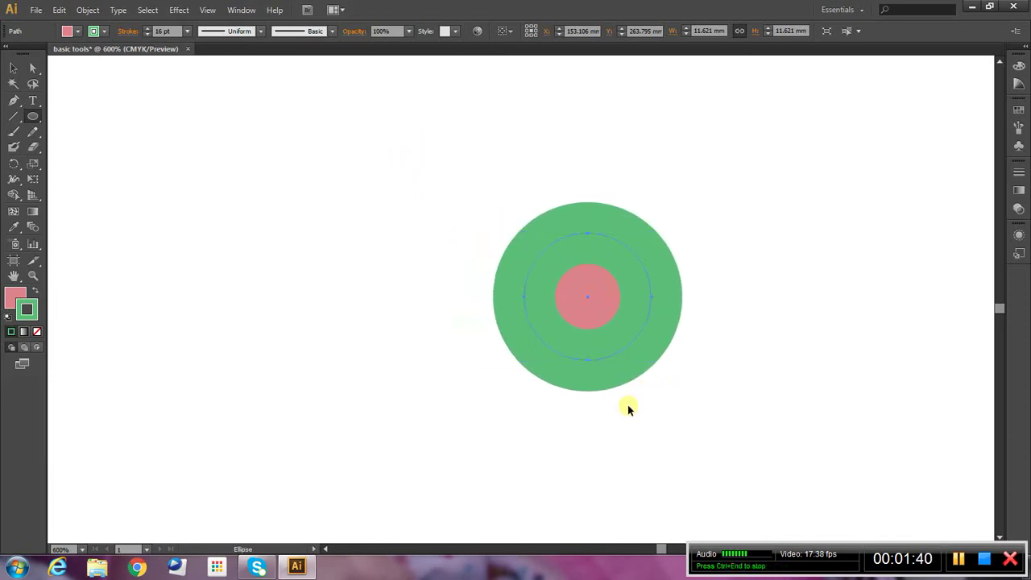
left_click(83, 551)
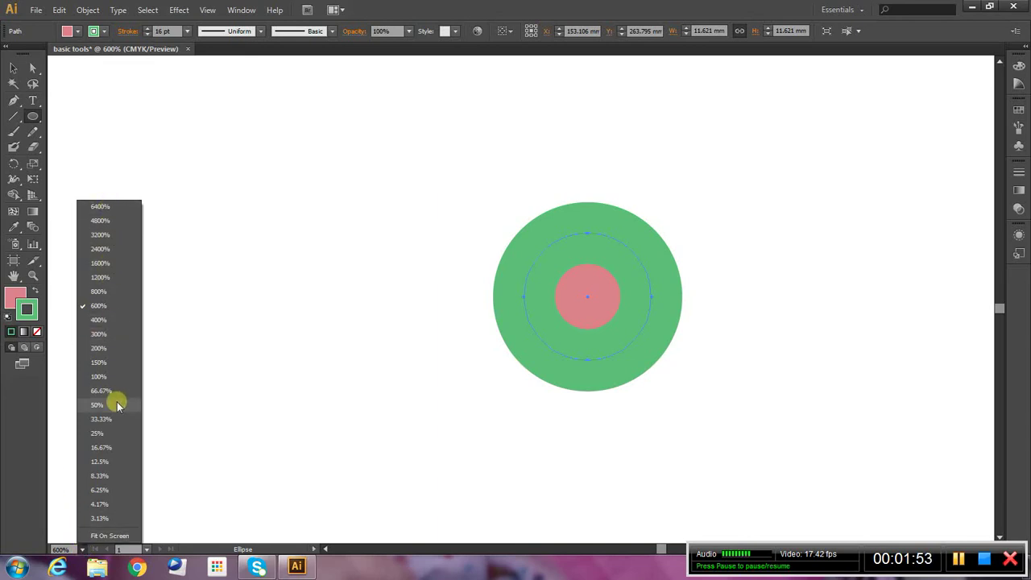
left_click(109, 536)
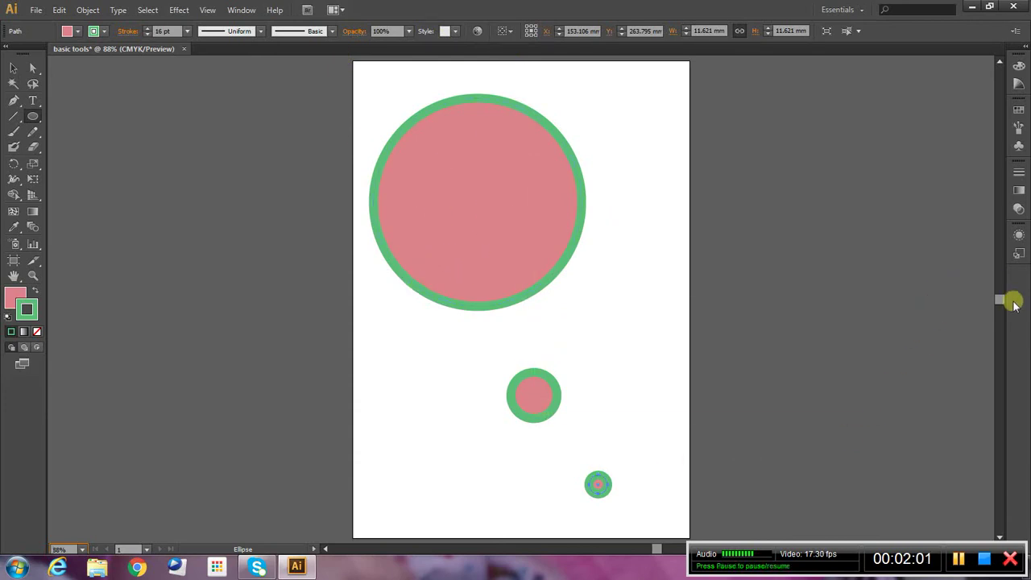
mouse_move(1002, 303)
left_mouse_down()
mouse_move(1002, 281)
mouse_move(1001, 304)
mouse_move(991, 306)
left_mouse_up()
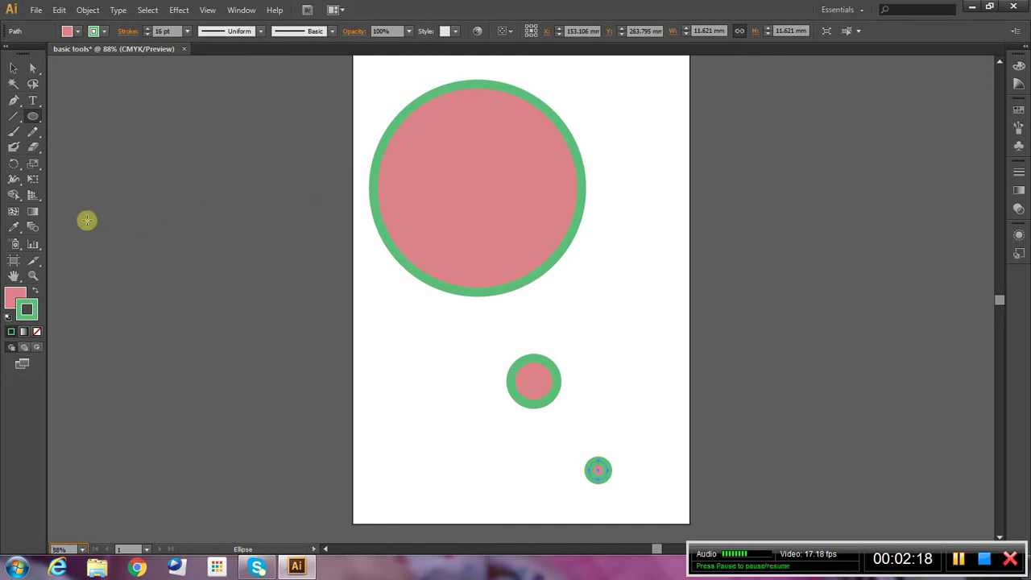
With the Artboard tool, add a new Artboard 2 to the right of Artboard 1.
left_click(13, 259)
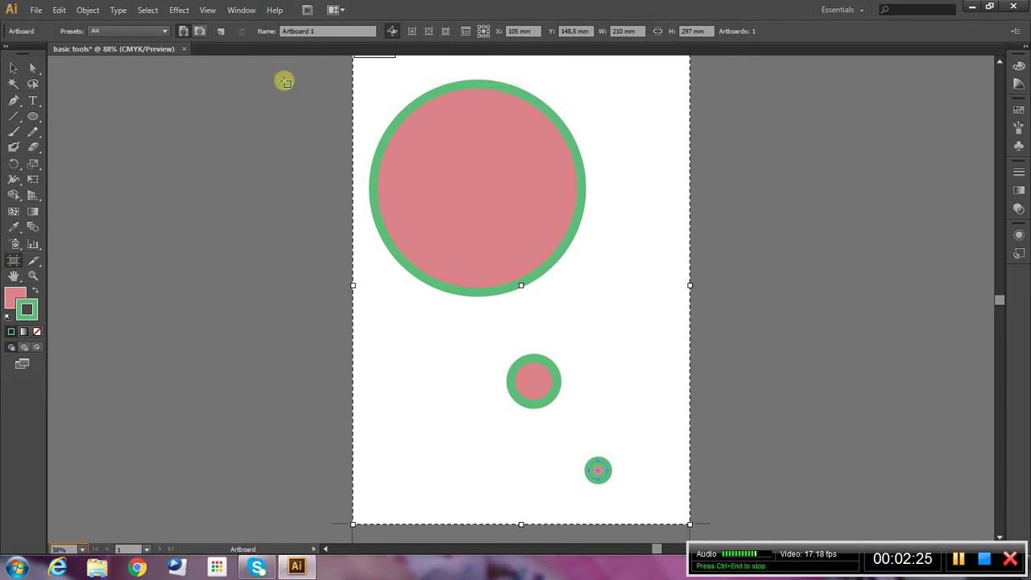
left_click(222, 35)
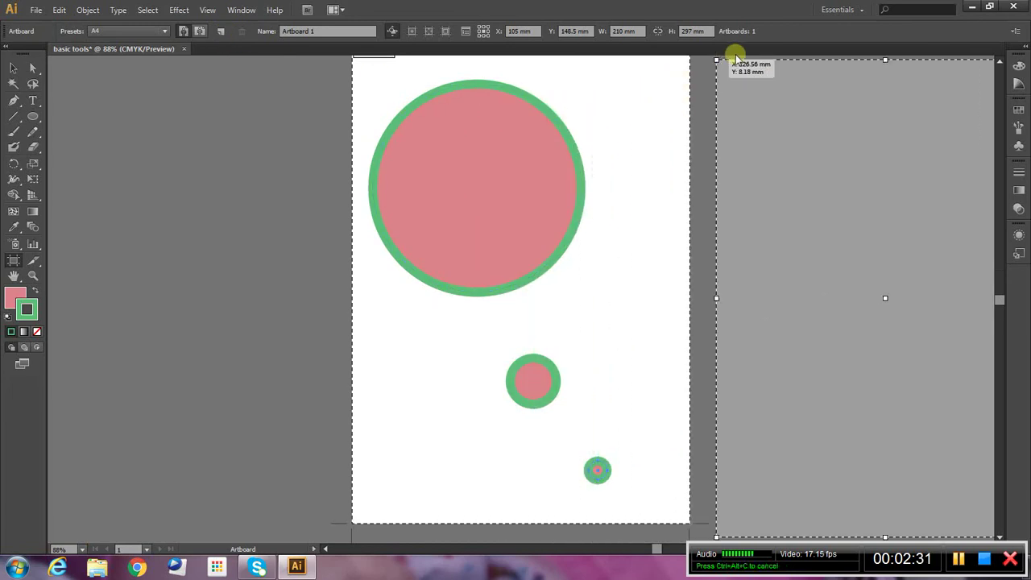
scroll(736, 58, "down", 1)
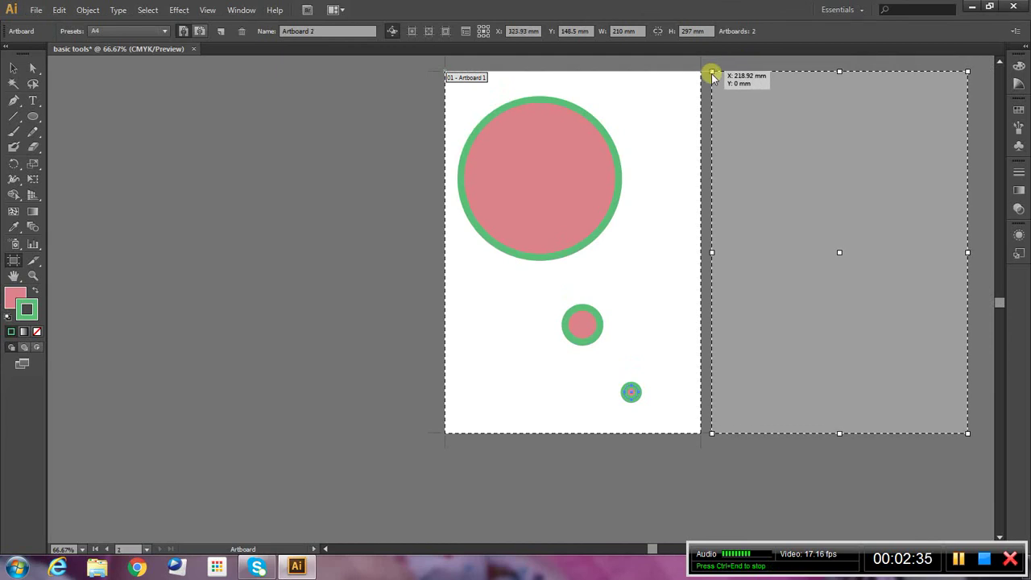
left_click(711, 75)
Place Artboard 3 below Artboard 1, drag out Artboard 4 beside it, and begin a fifth below.
scroll(713, 196, "down", 5)
scroll(685, 211, "down", 1)
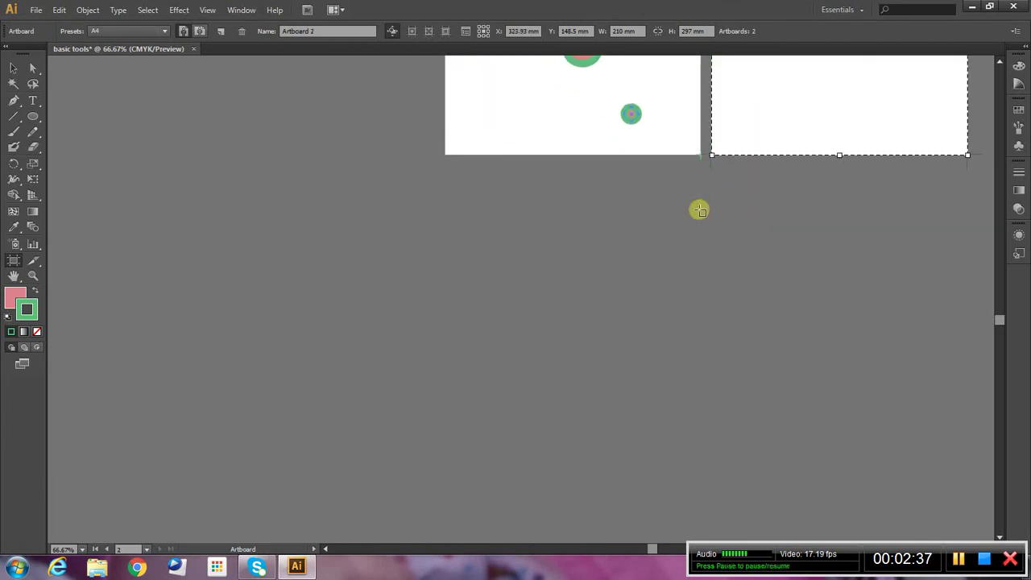
left_click(221, 31)
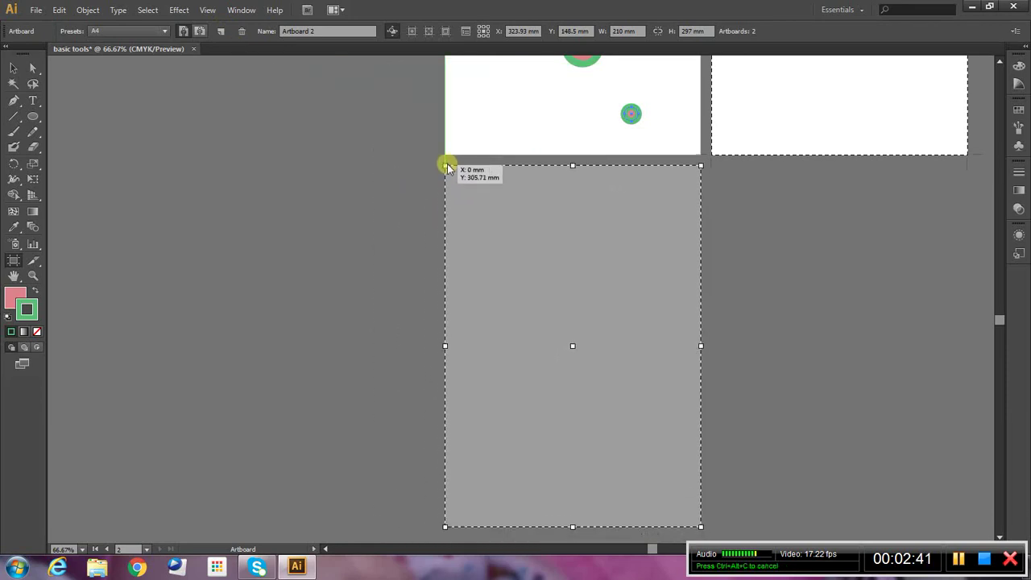
left_click(448, 166)
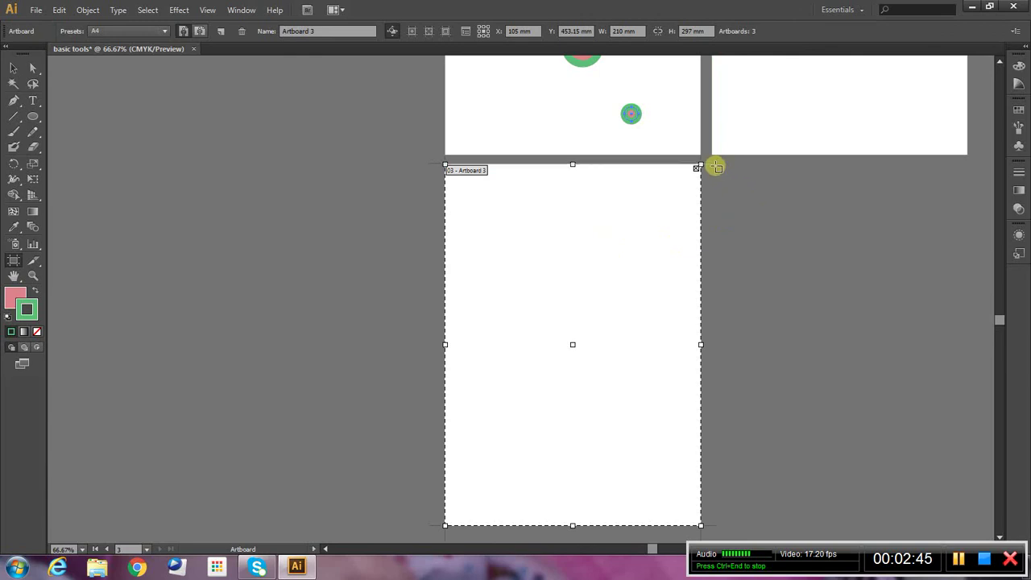
left_click_drag(714, 166, 969, 296)
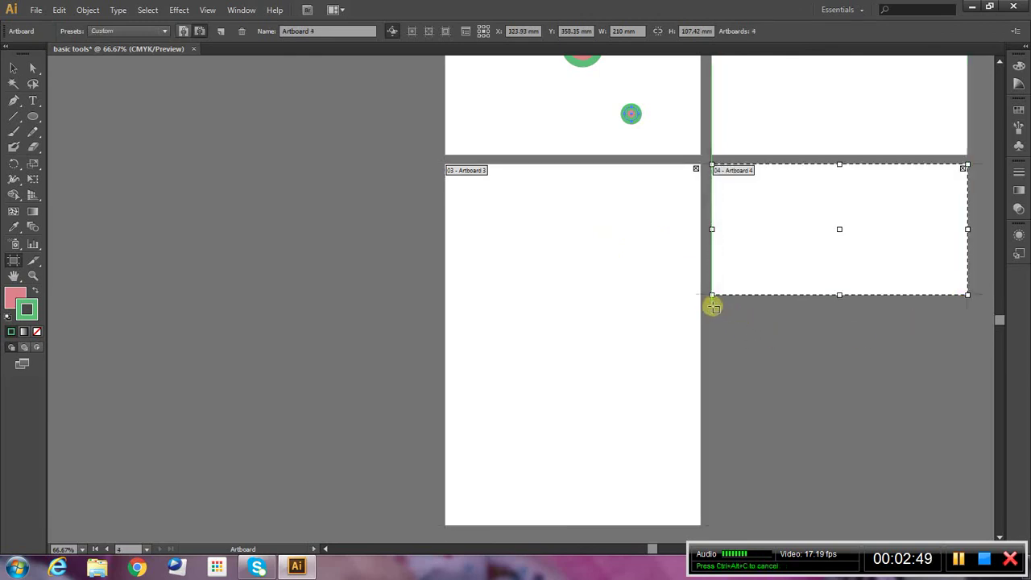
left_click_drag(713, 307, 967, 449)
Use the status-bar artboard list to jump to Artboard 1, then to Artboard 5.
scroll(845, 308, "up", 7)
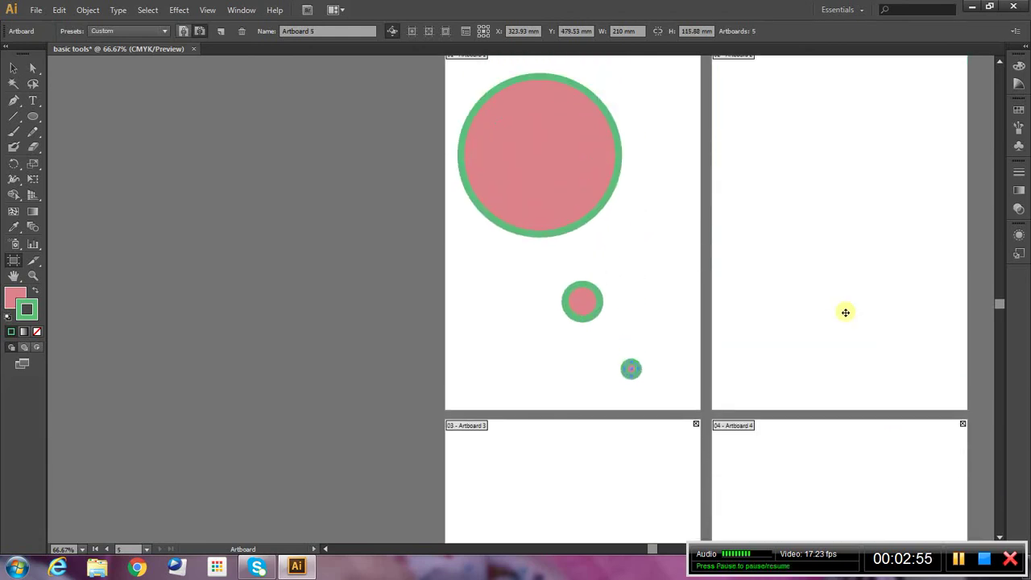
scroll(845, 313, "down", 5)
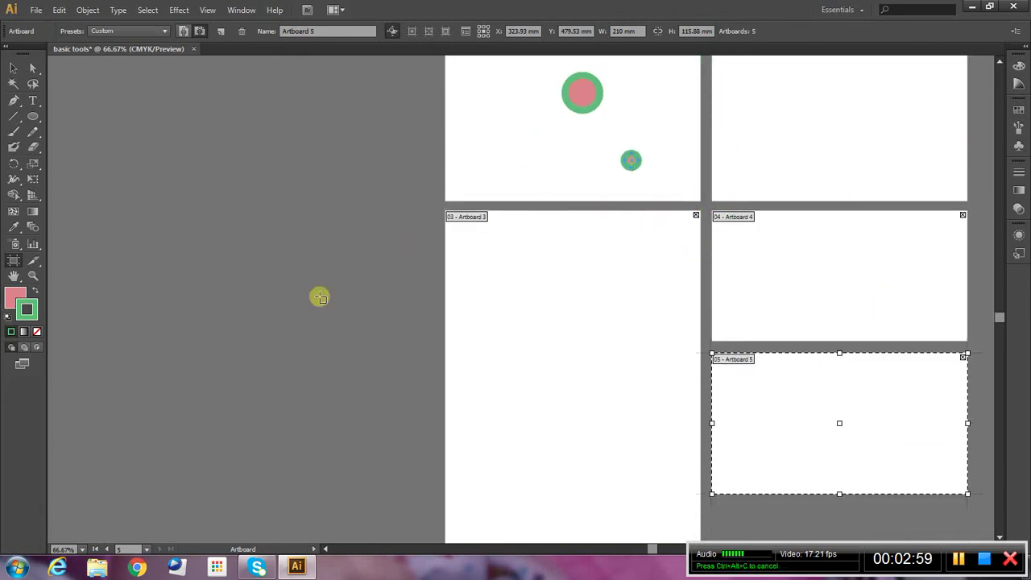
left_click(147, 549)
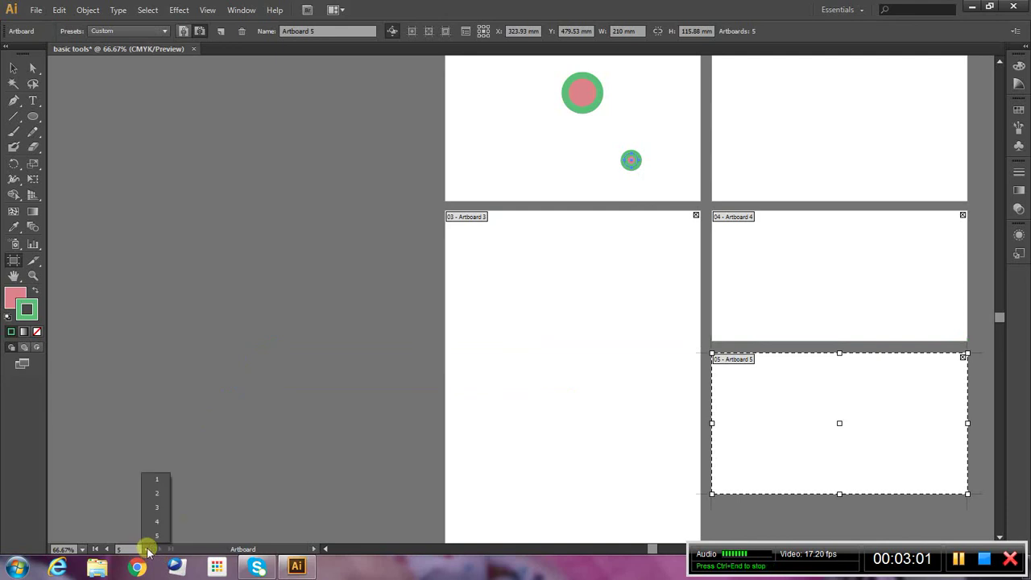
left_click(158, 480)
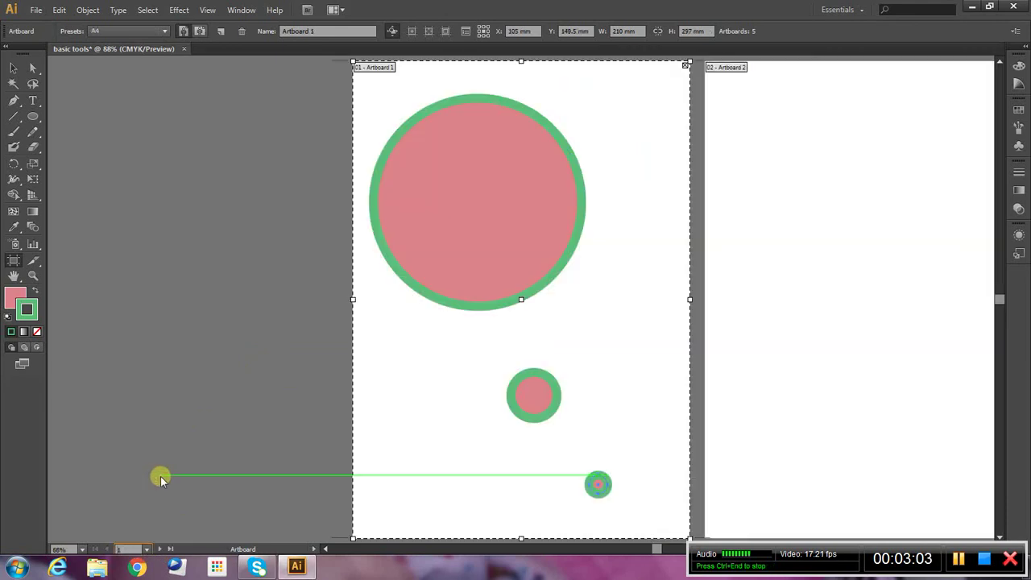
left_click(147, 549)
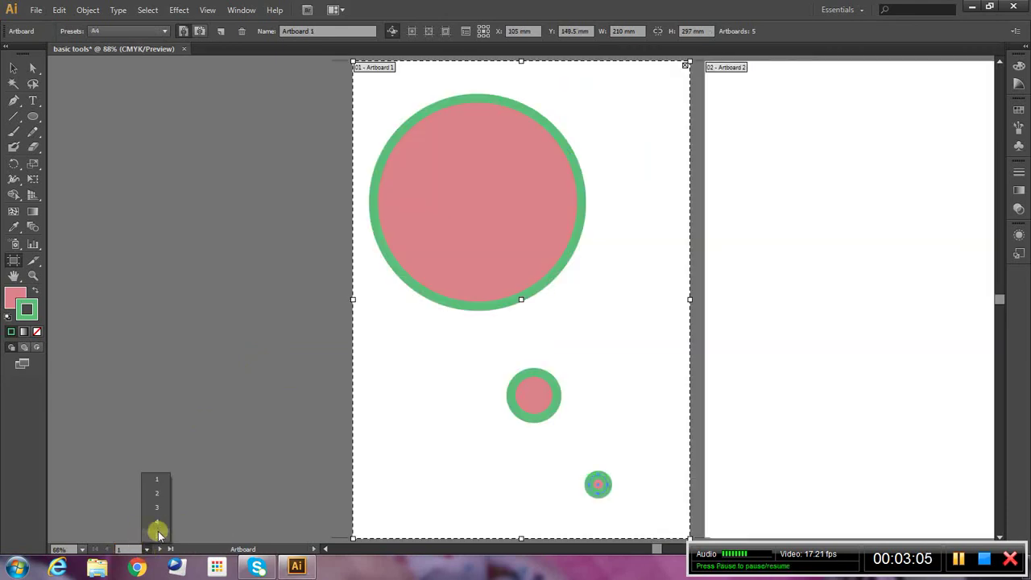
left_click(156, 529)
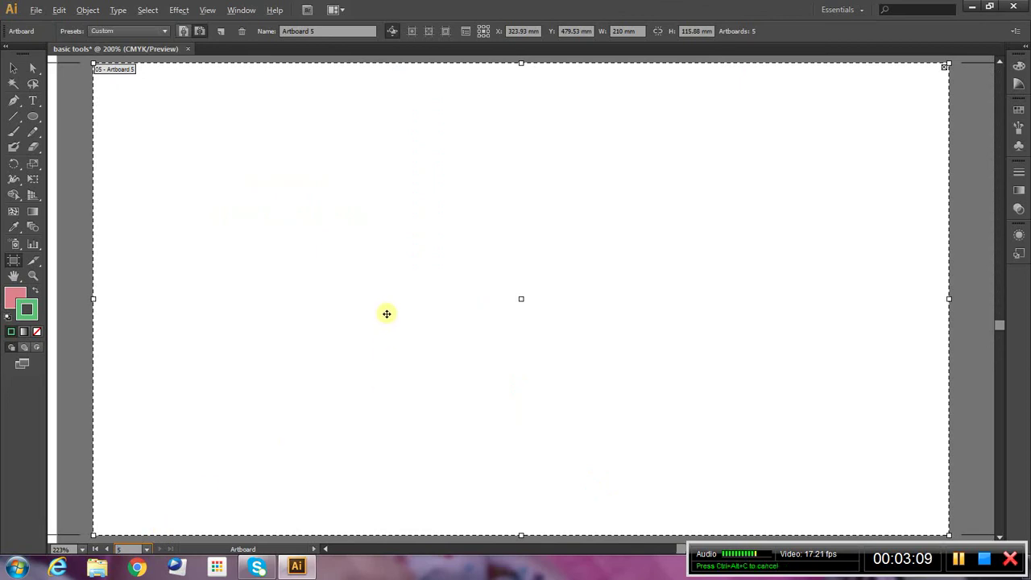
Remove the stray line from Artboard 5 and zoom out to show all five artboards.
scroll(386, 314, "down", 5, "alt")
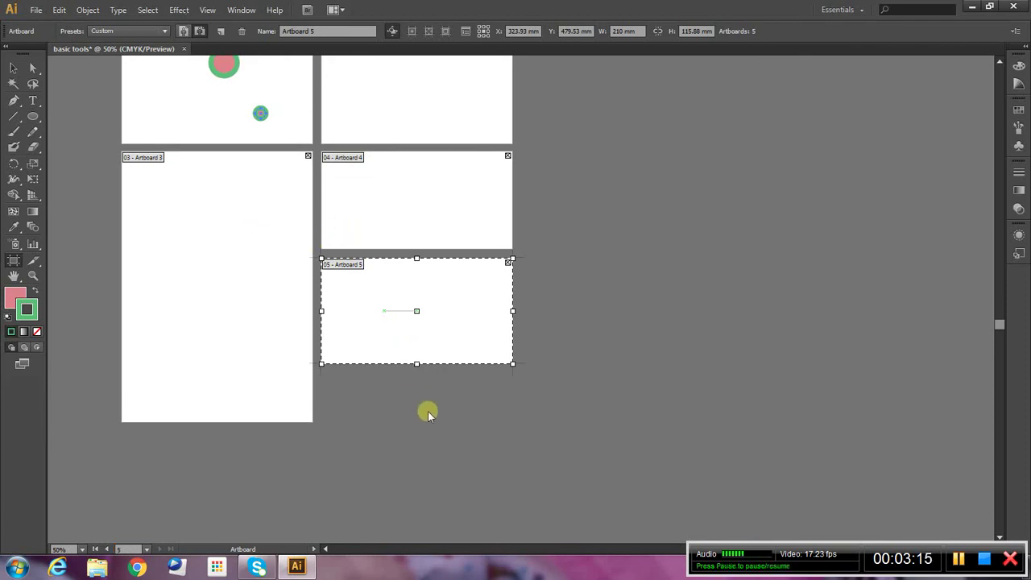
key("ctrl+z")
key("ctrl+z")
key("ctrl+z")
scroll(281, 223, "up", 5)
key("ctrl+minus")
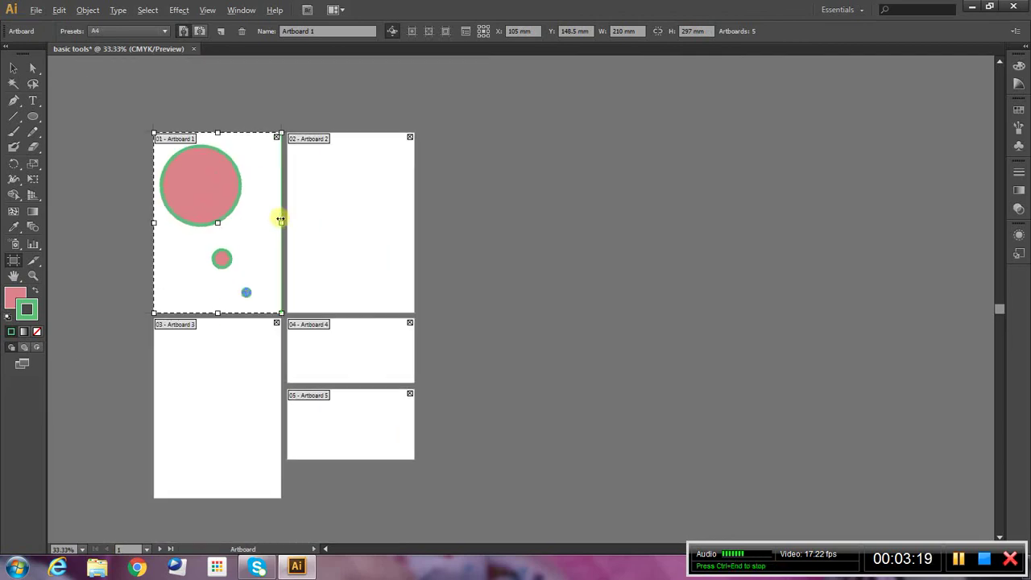
scroll(173, 243, "left", 1)
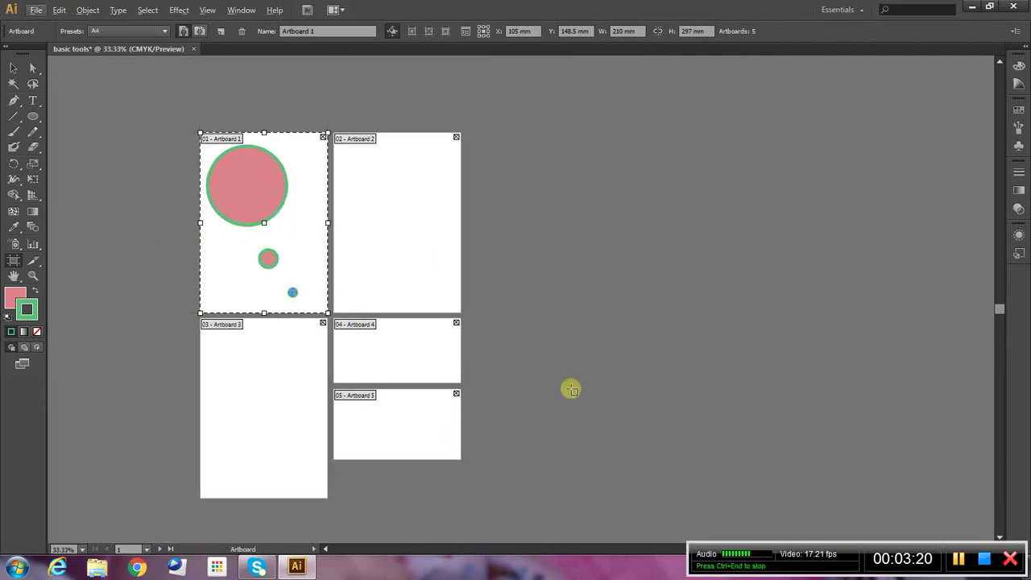